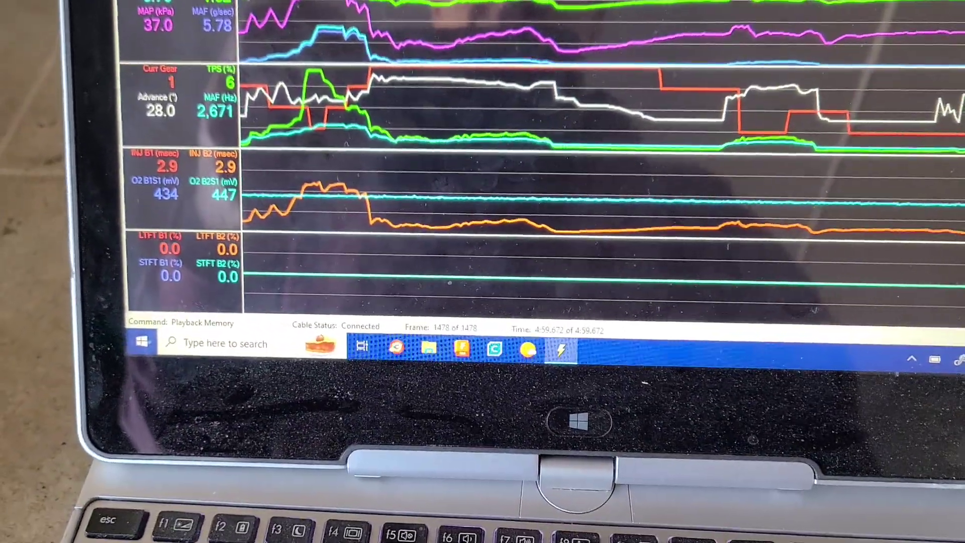
Switch the Displays view to the gauge dashboard, showing gear, throttle, injector and O2 as bar gauges
{"action": "key", "text": "ctrl+Tab"}
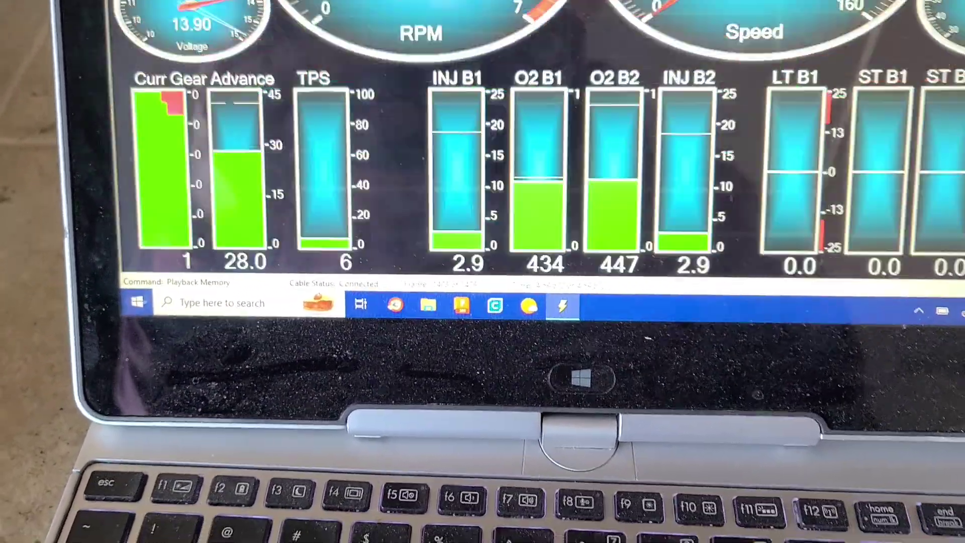